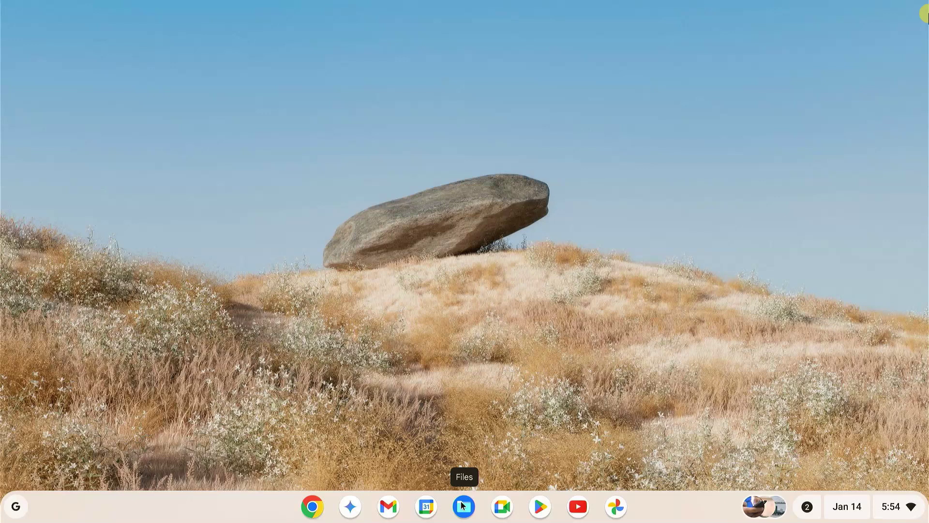
- Open the Files app and show the connected Galaxy phone's storage
click(463, 506)
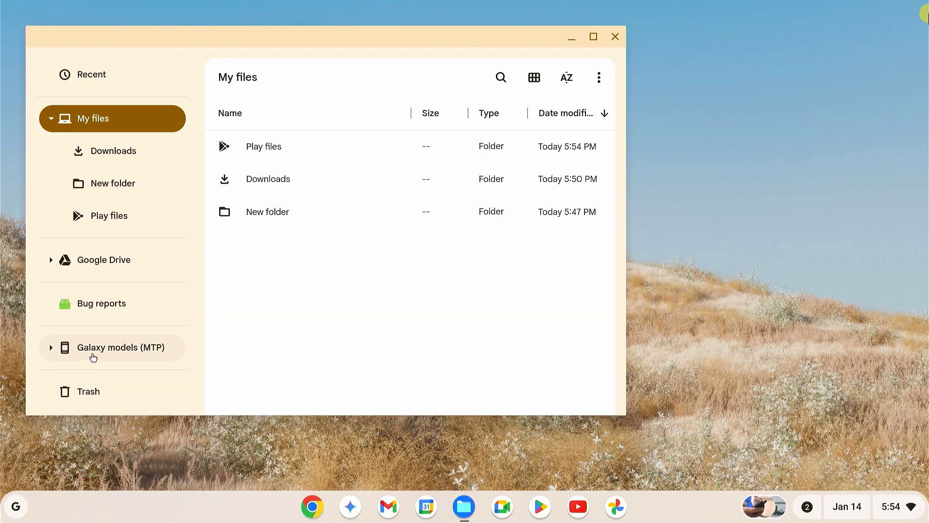
click(133, 350)
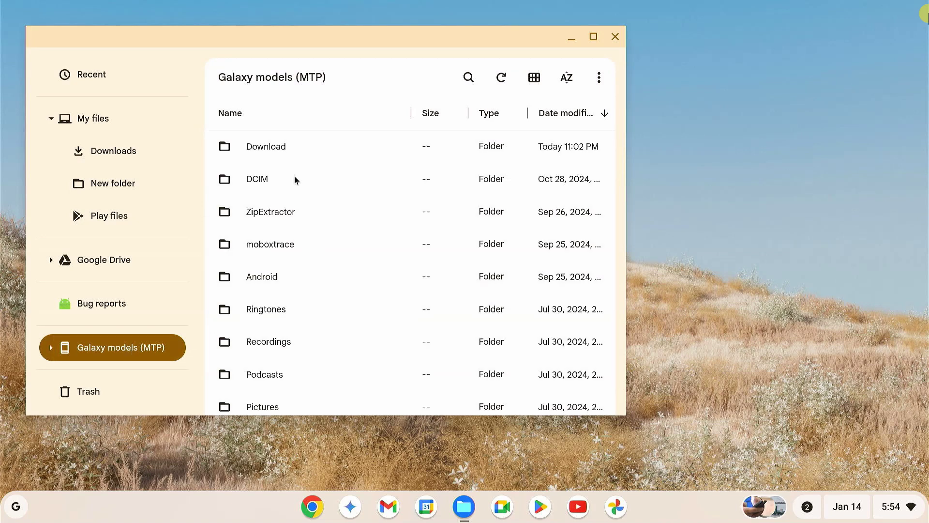
- Copy both JPG photos from the phone's Download folder and paste them into New folder
double_click(311, 142)
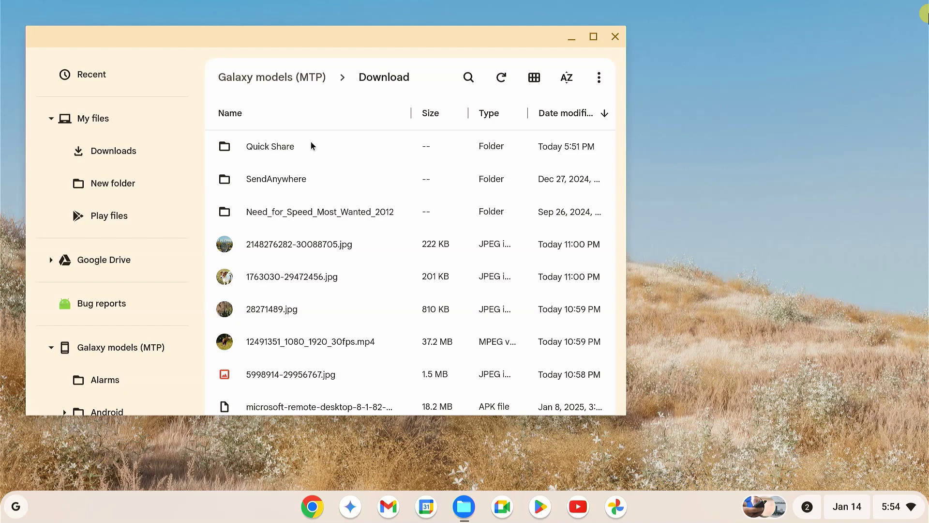
click(301, 243)
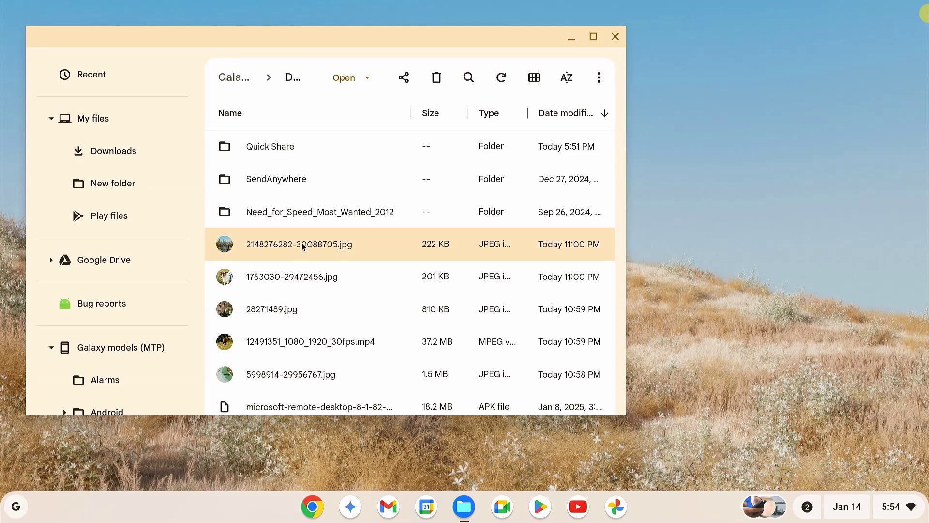
ctrl+click(310, 276)
right_click(311, 276)
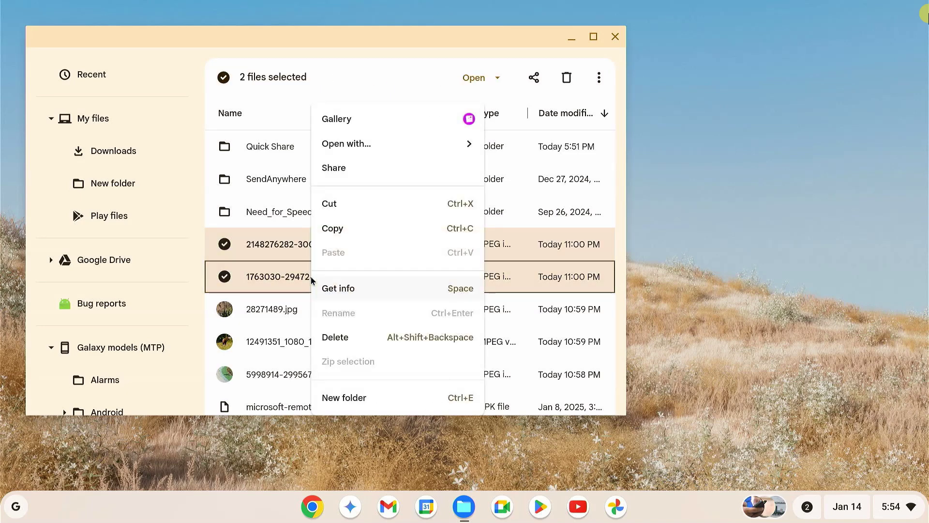
click(349, 229)
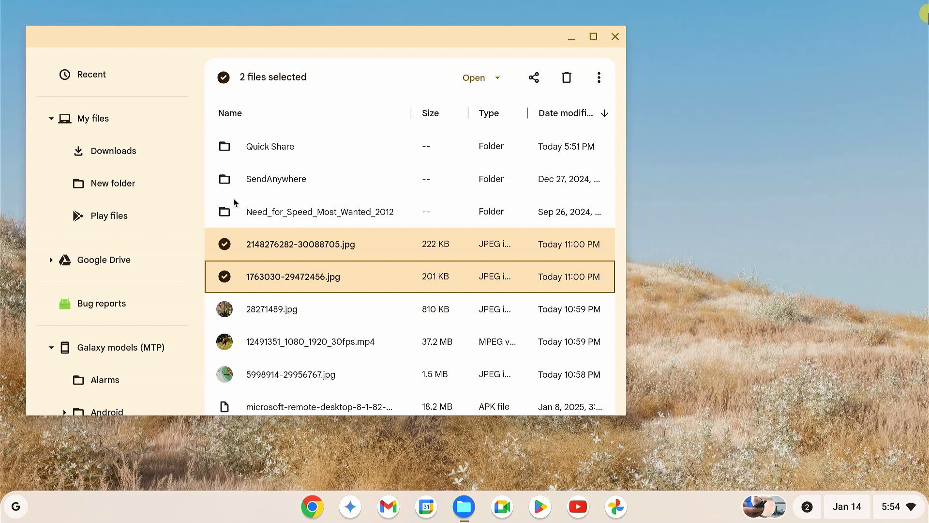
click(112, 183)
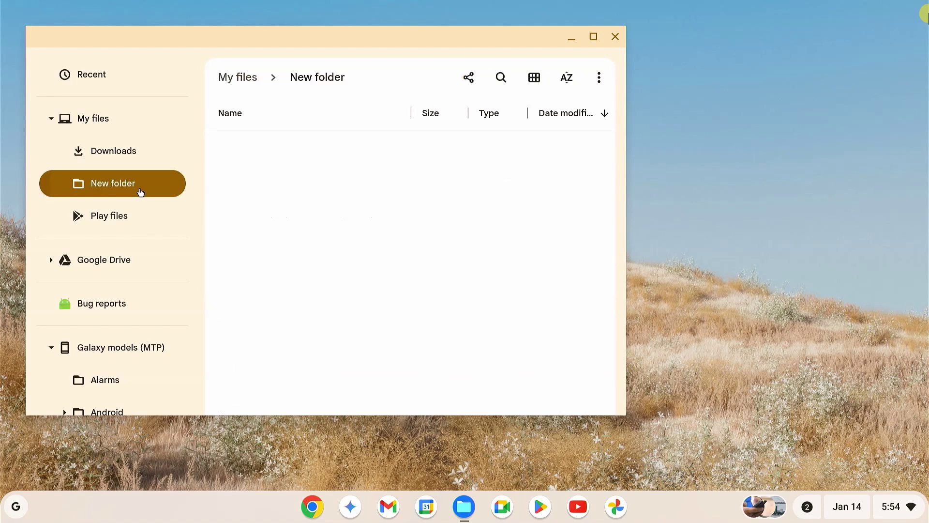
right_click(269, 179)
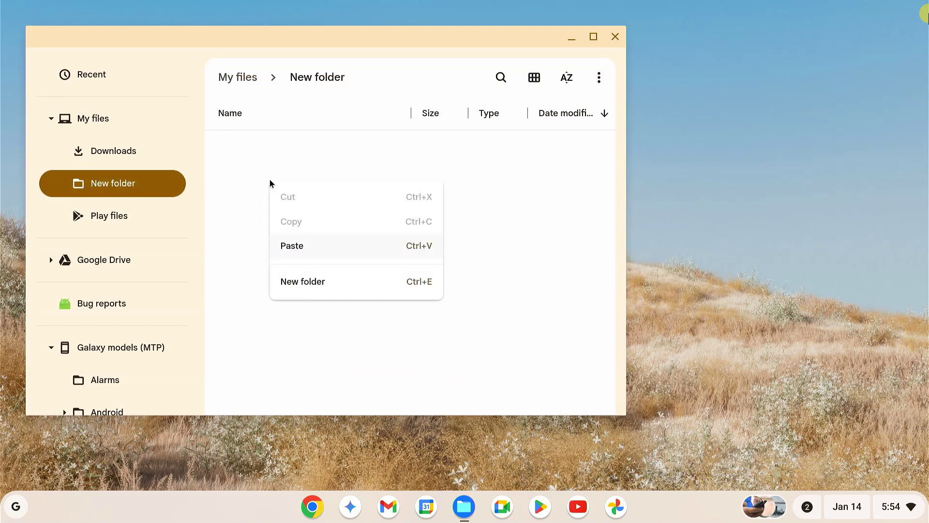
click(324, 248)
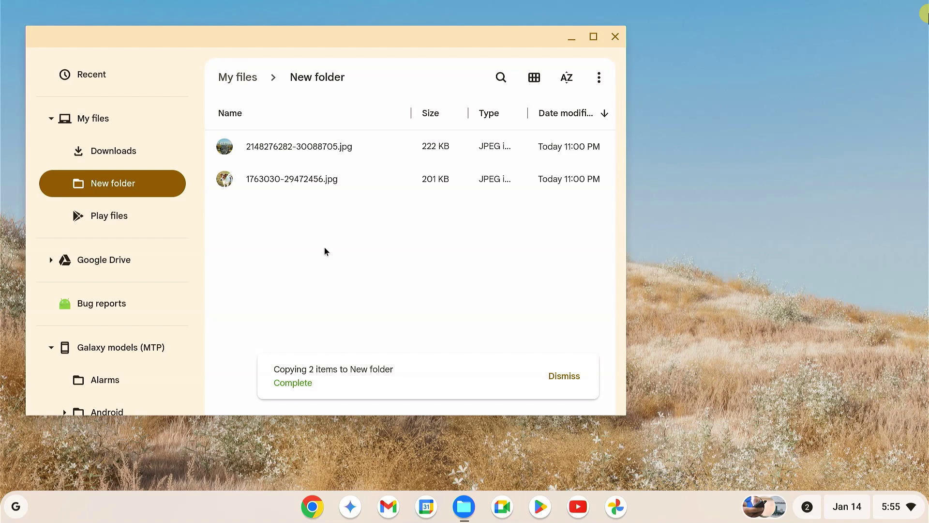
- Copy the 856405-hd_1920_1080_25fps.mp4 video from the Chromebook's Downloads folder
click(137, 154)
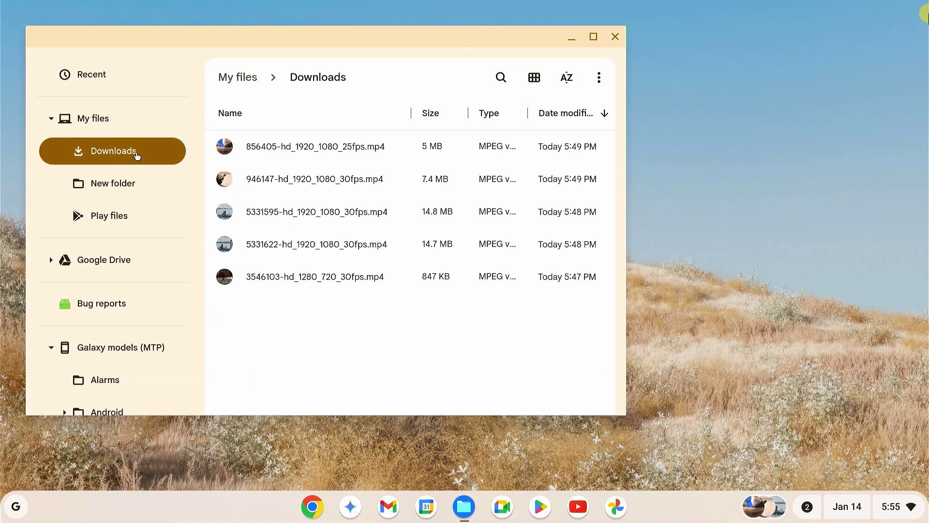
right_click(292, 149)
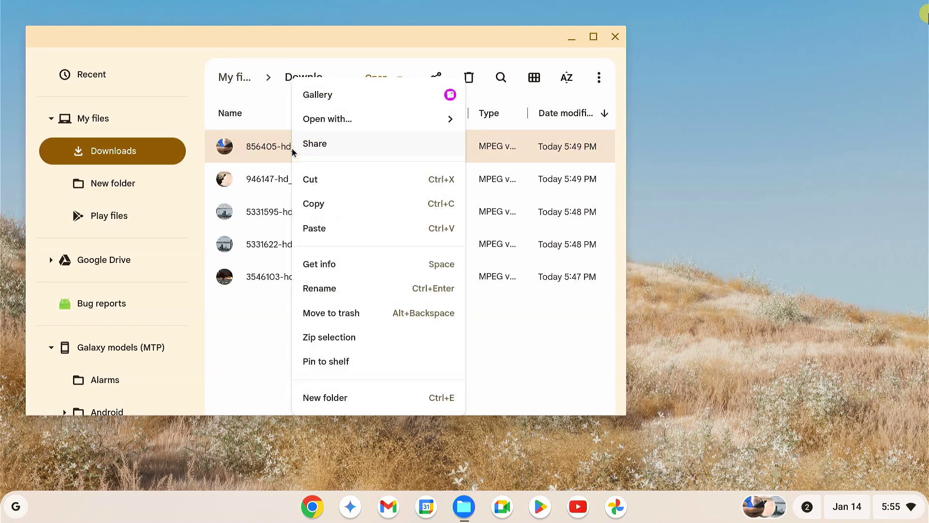
click(333, 204)
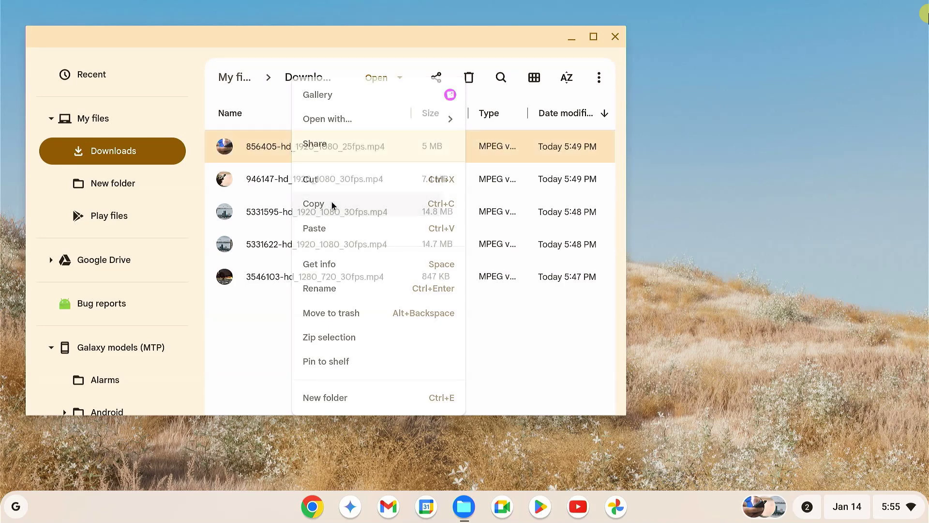
- Paste the video into the Galaxy phone's Movies folder, then close Files
click(135, 349)
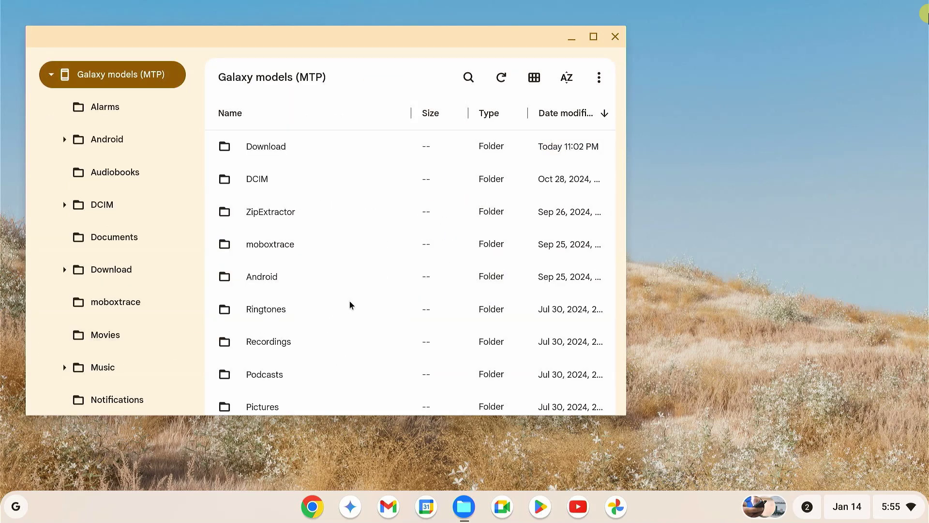
scroll(351, 300, down, 5)
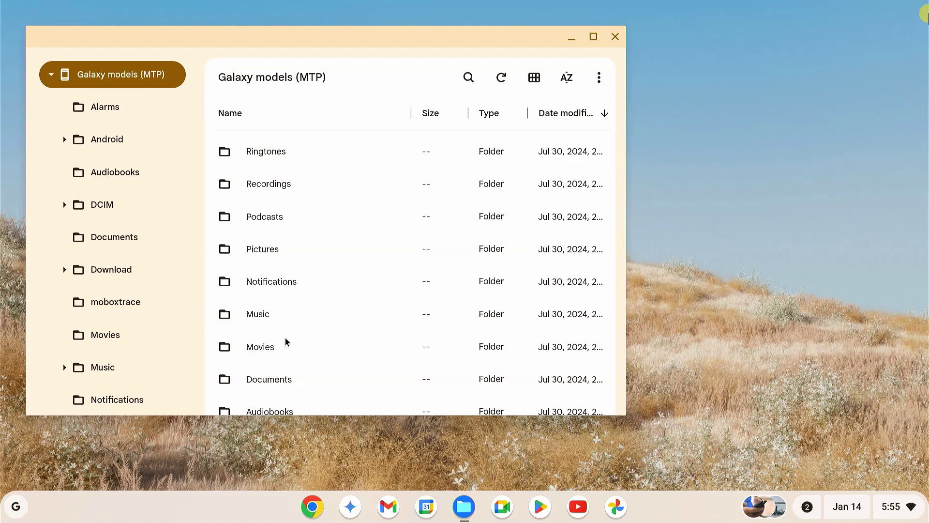
double_click(286, 342)
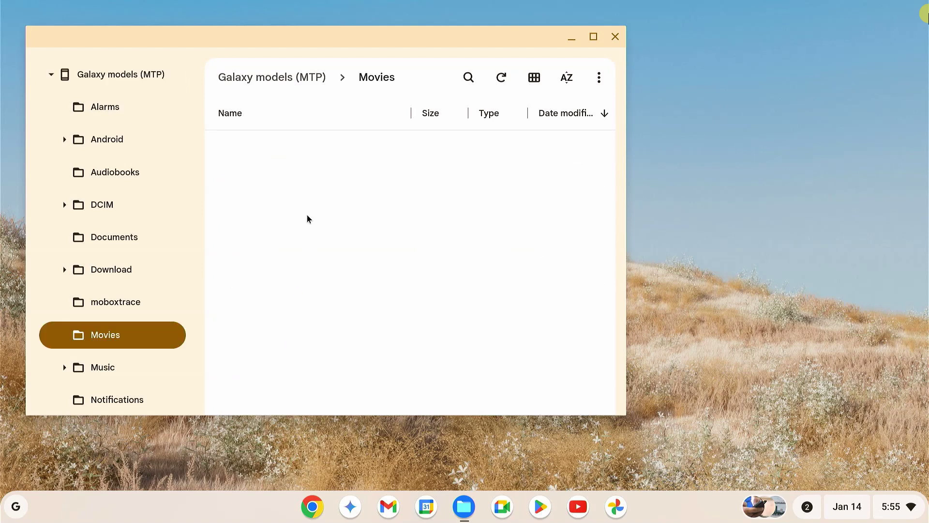
right_click(307, 215)
click(347, 288)
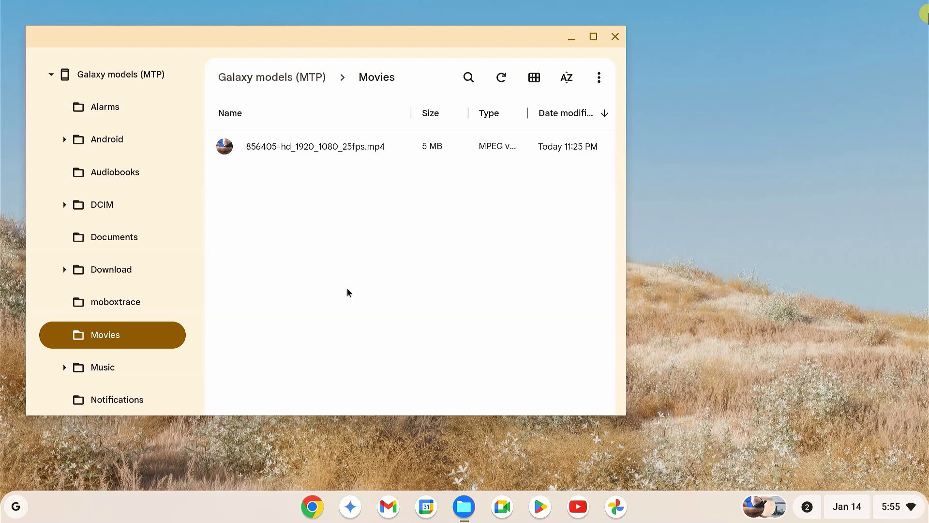
click(133, 75)
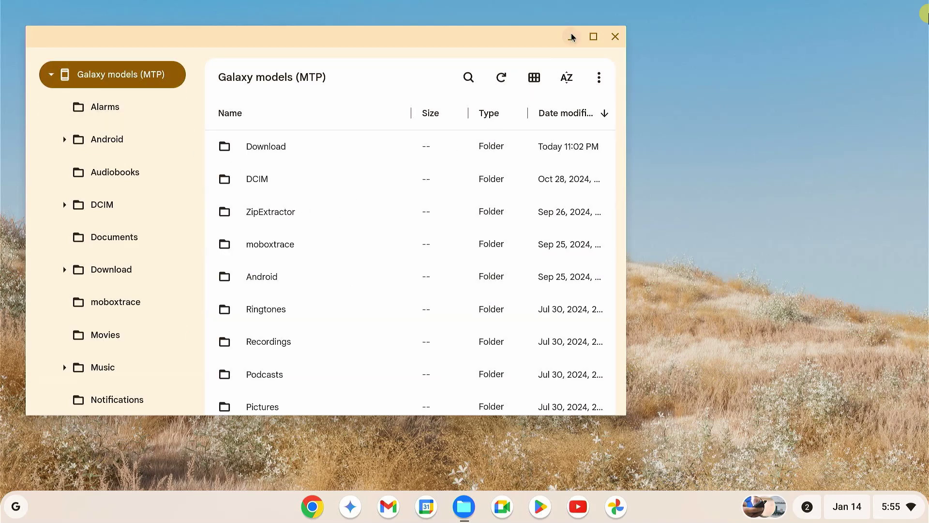
click(615, 36)
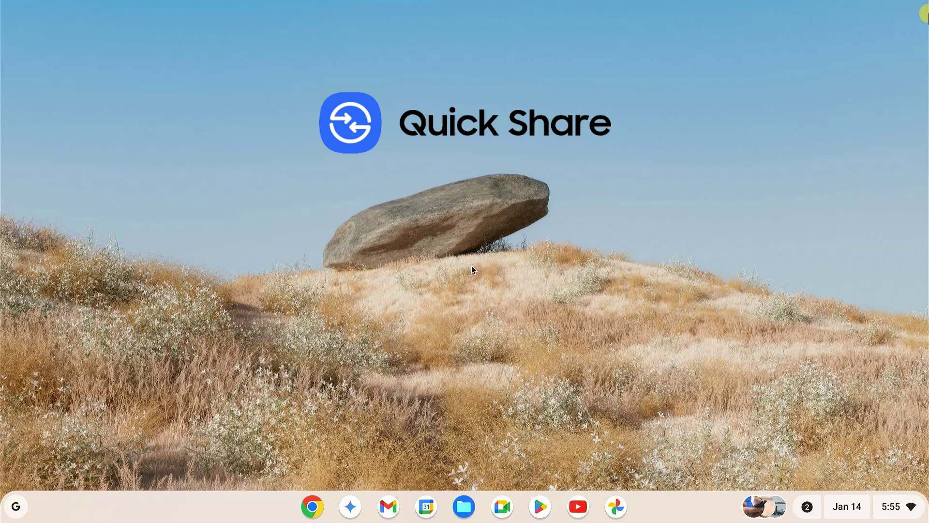
- Open Settings using the gear icon in the Quick Settings panel
click(892, 506)
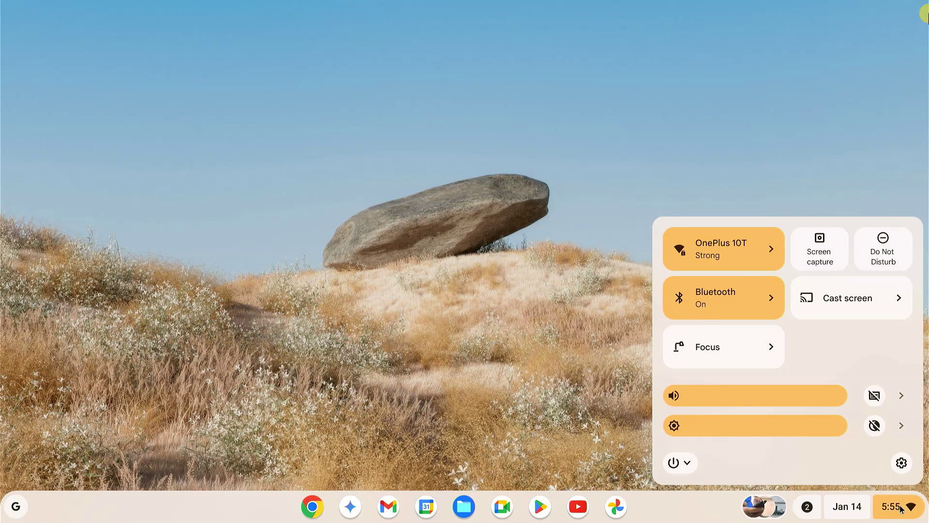
click(900, 463)
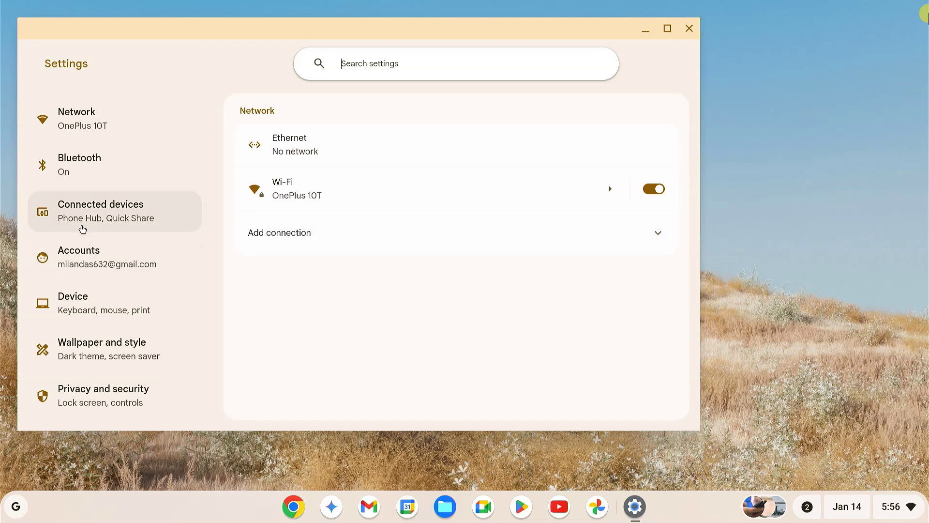
- Switch Quick Share on under Connected devices and open its settings page
click(117, 219)
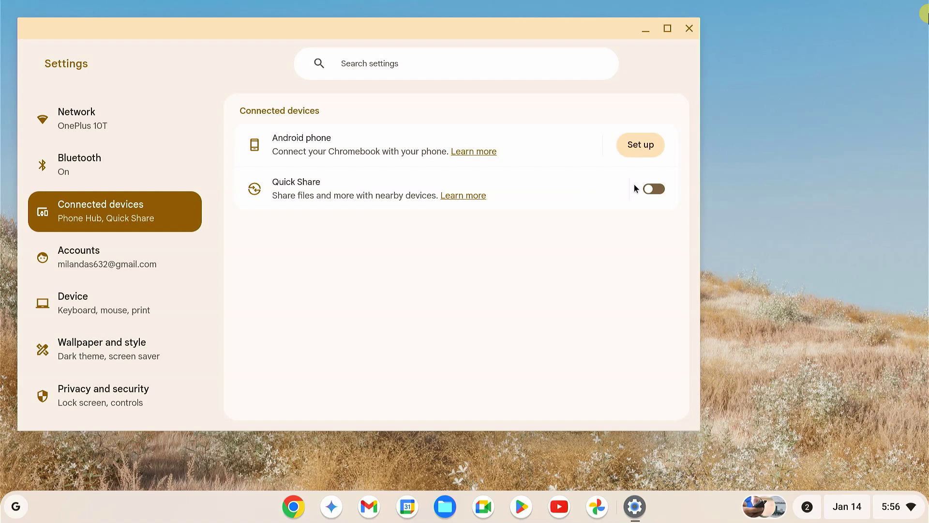
click(653, 189)
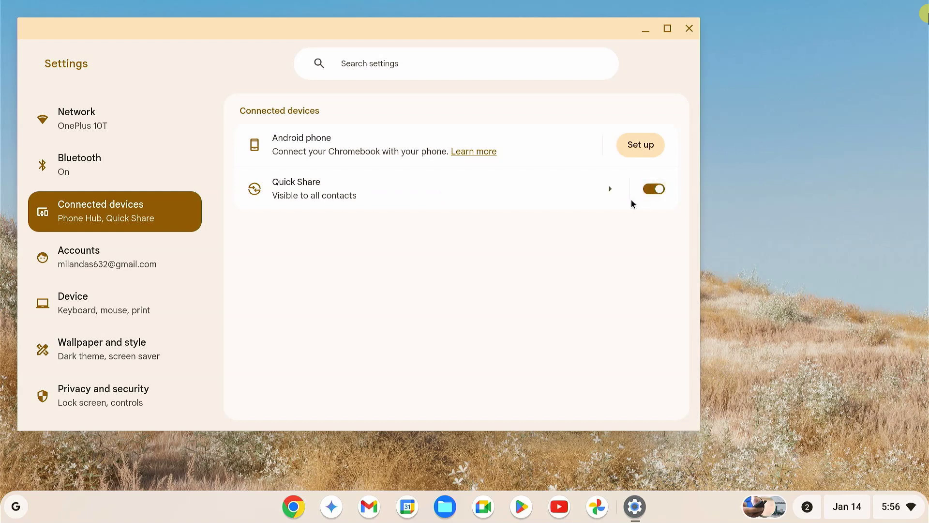
click(610, 190)
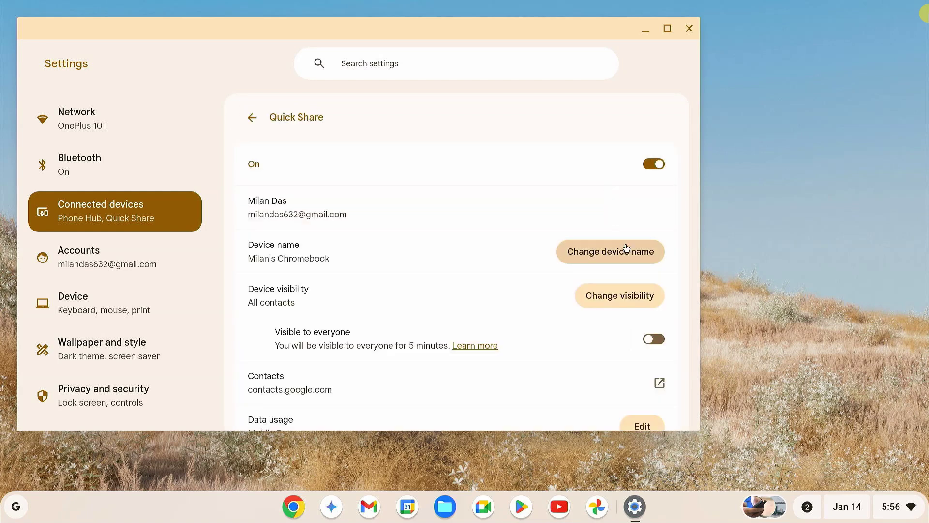
- Start renaming the device, then cancel to keep the name Milan's Chromebook
click(603, 255)
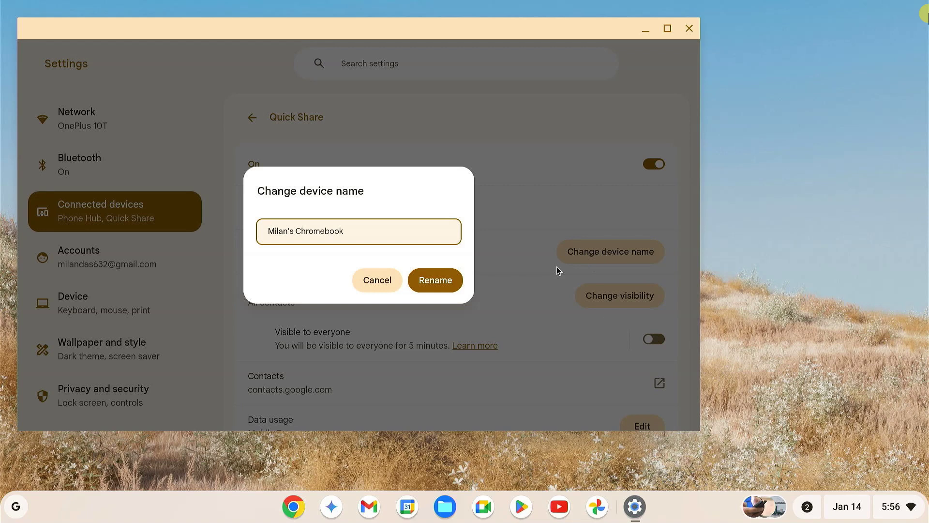
drag(378, 233, 253, 231)
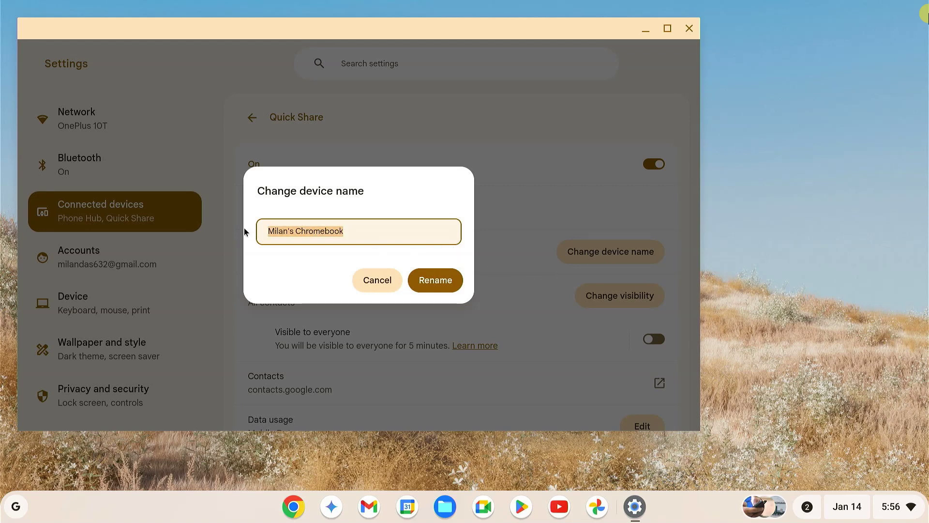
click(377, 280)
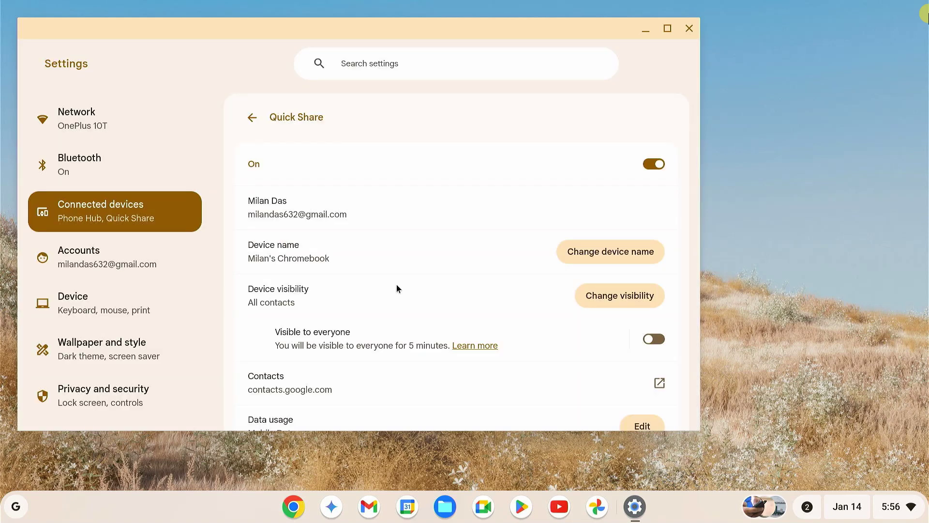
- Choose Your devices in the Device visibility dialog and save it
click(623, 304)
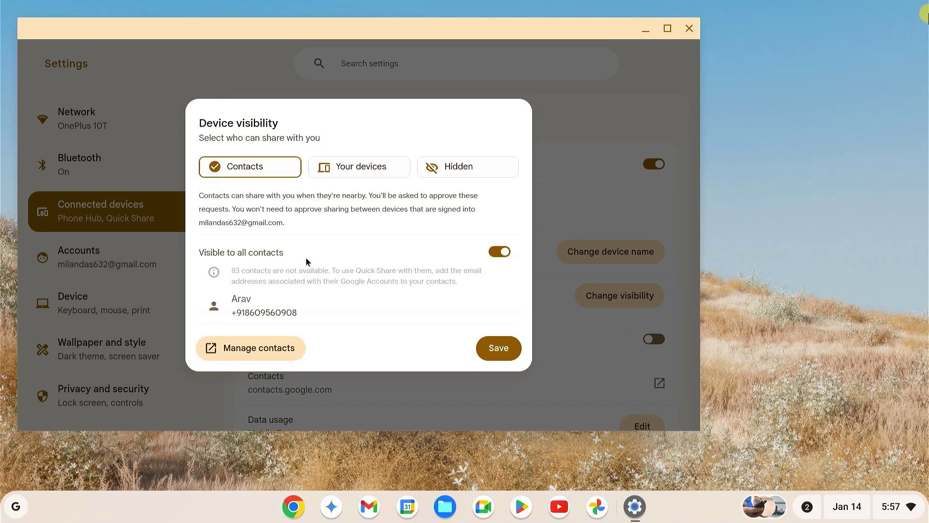
scroll(436, 289, down, 3)
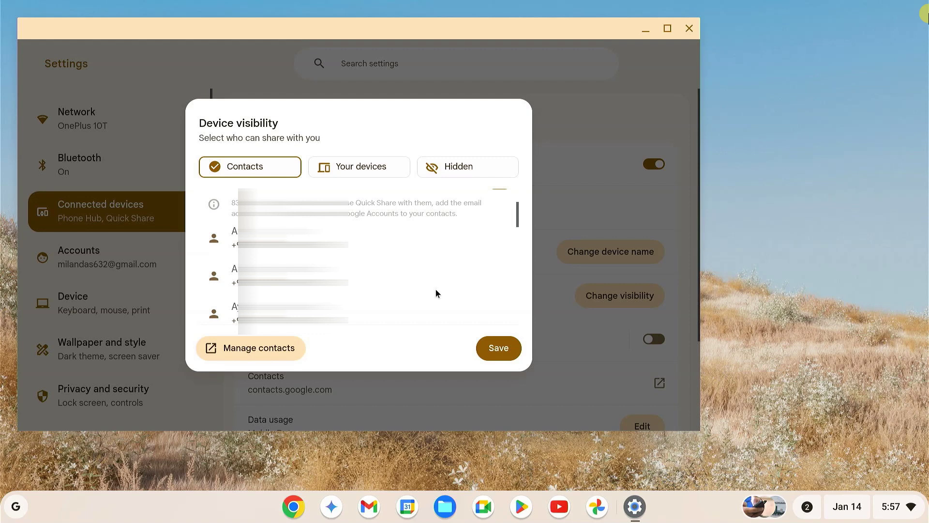
scroll(436, 289, down, 3)
scroll(435, 290, down, 3)
scroll(436, 290, down, 3)
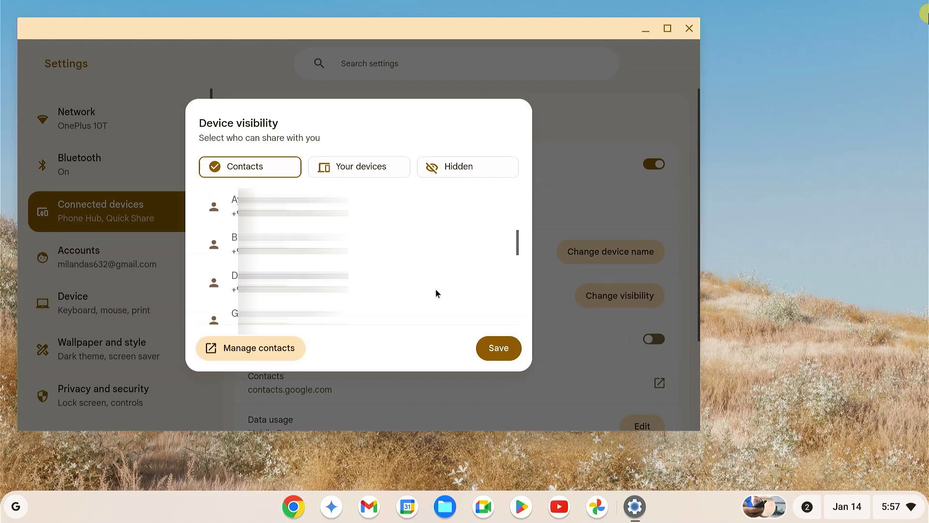
scroll(435, 289, up, 5)
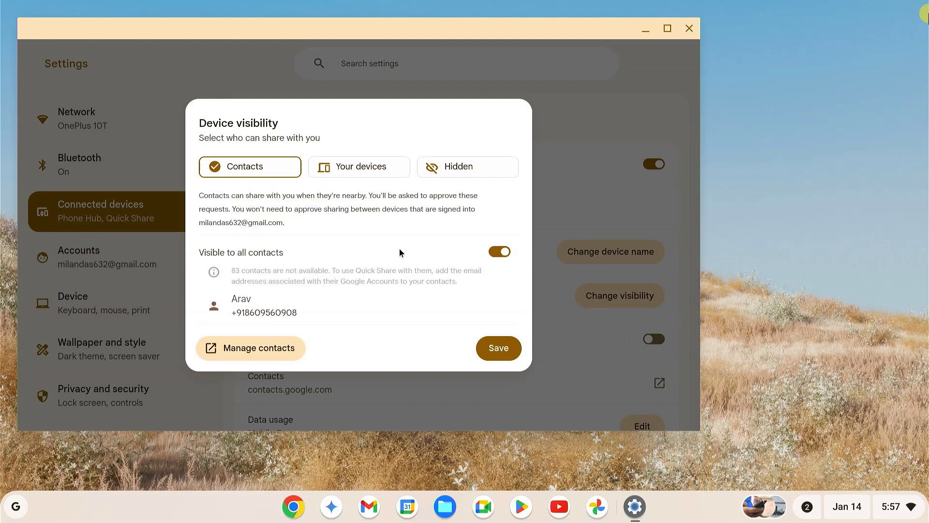
click(359, 171)
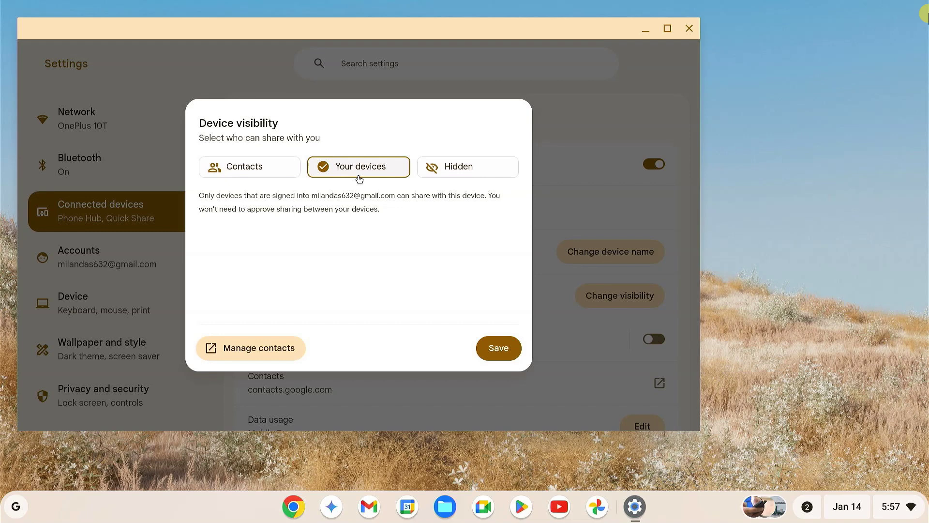
click(499, 349)
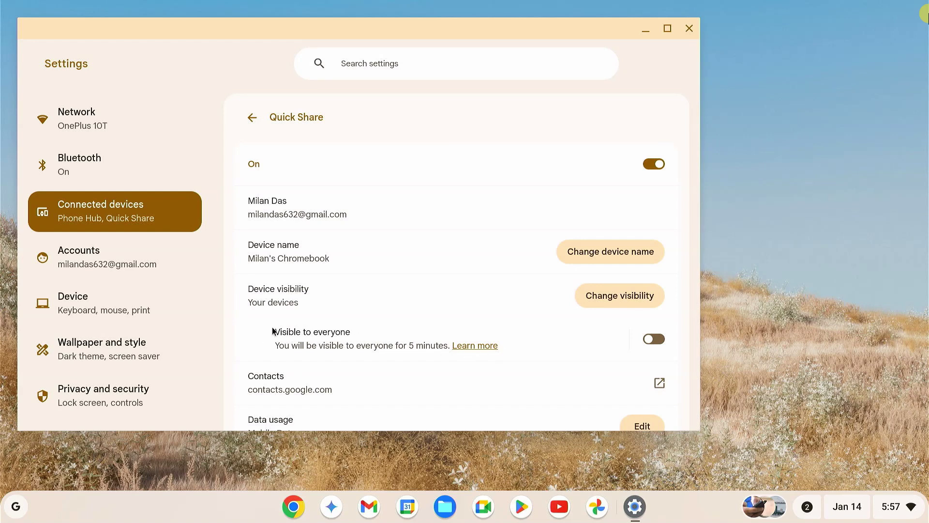
drag(274, 331, 346, 333)
- Clear the stray text selection and turn on Visible to everyone for 5 minutes
click(342, 342)
click(653, 338)
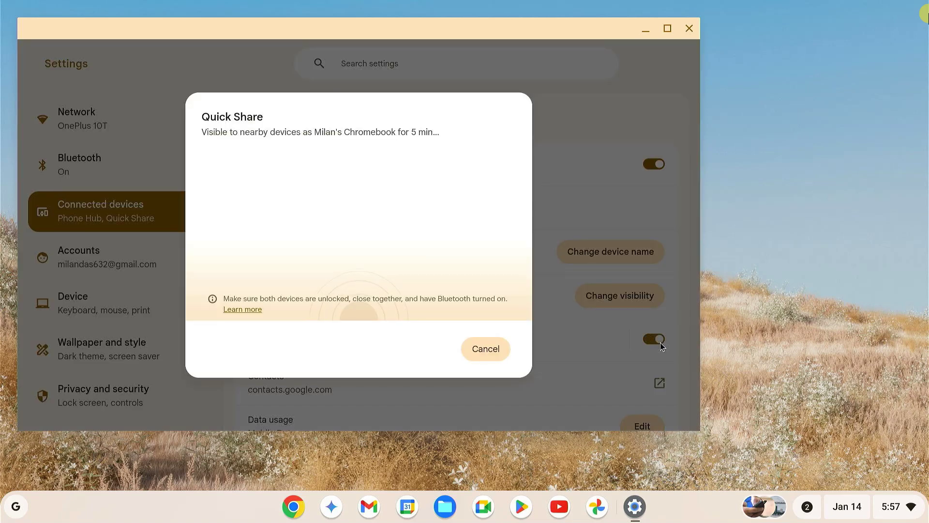
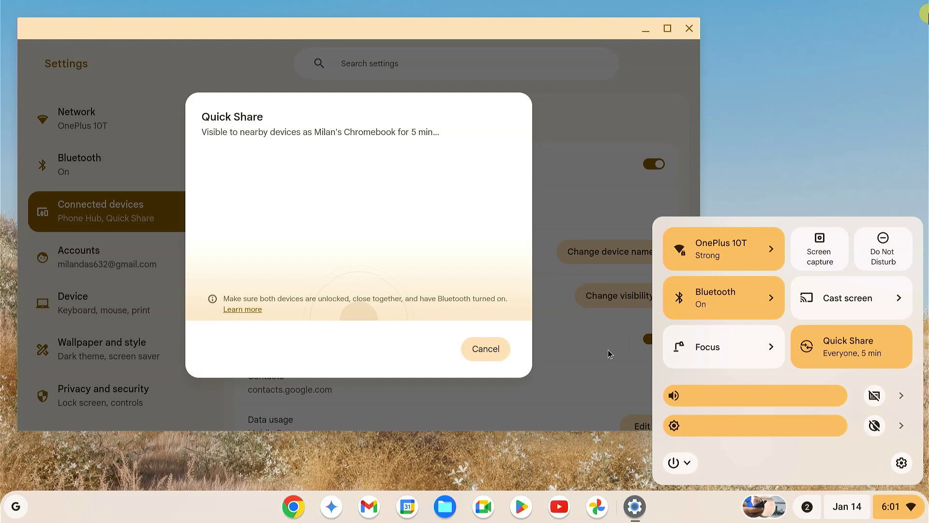
- Dismiss the Quick Settings panel and wait for the phone's 5-file share request
click(408, 359)
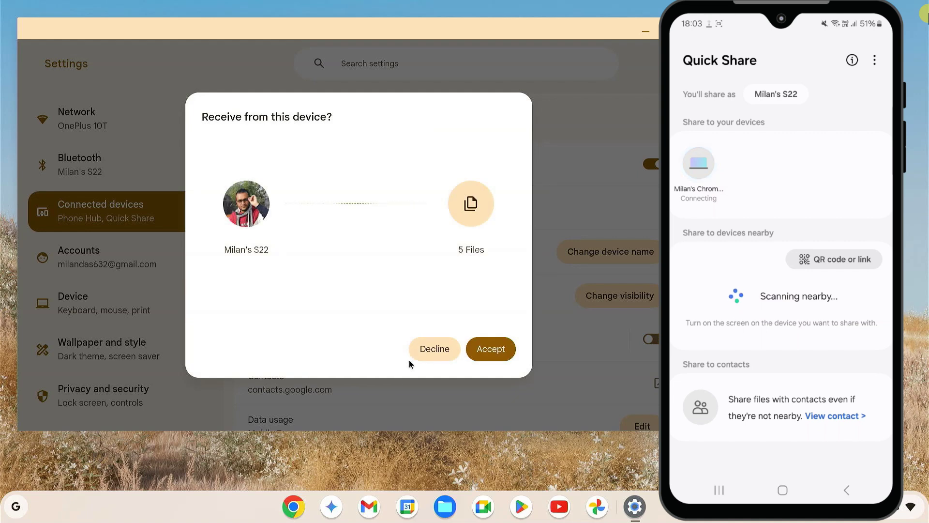
- Accept the 5 incoming files in the 'Receive from this device?' dialog
click(491, 349)
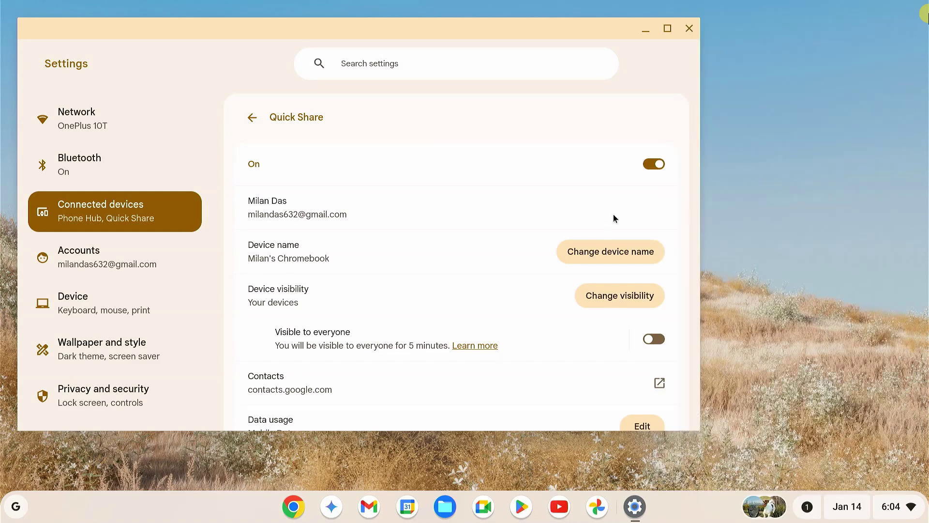
- Close Settings, open Downloads in Files, and select the 5331595 video
click(689, 29)
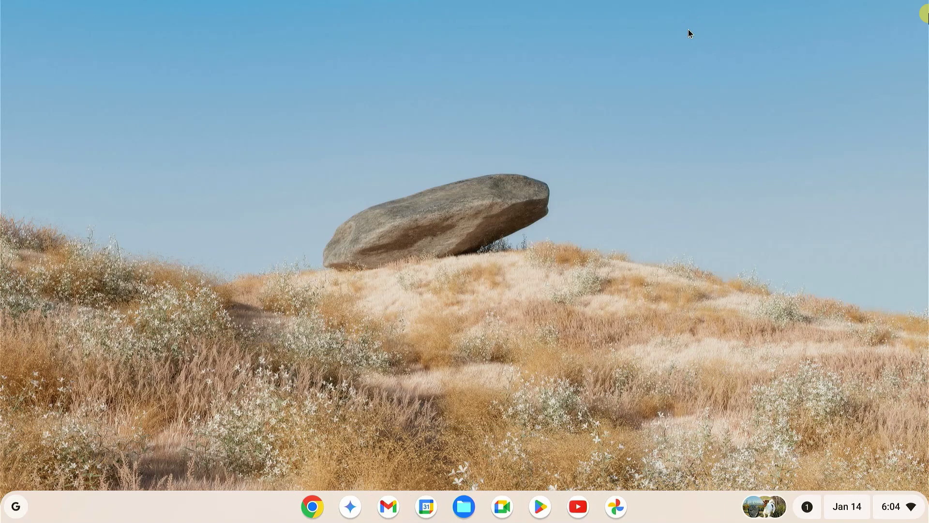
click(464, 506)
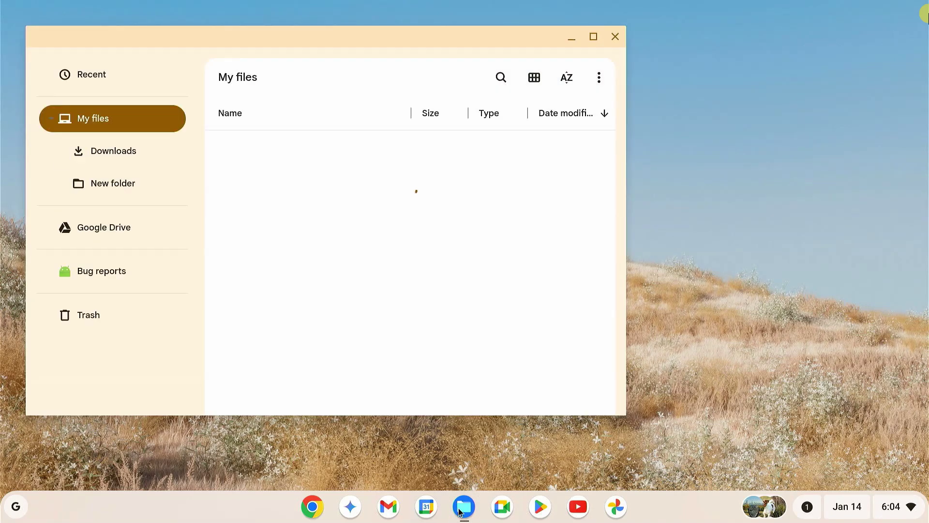
click(145, 158)
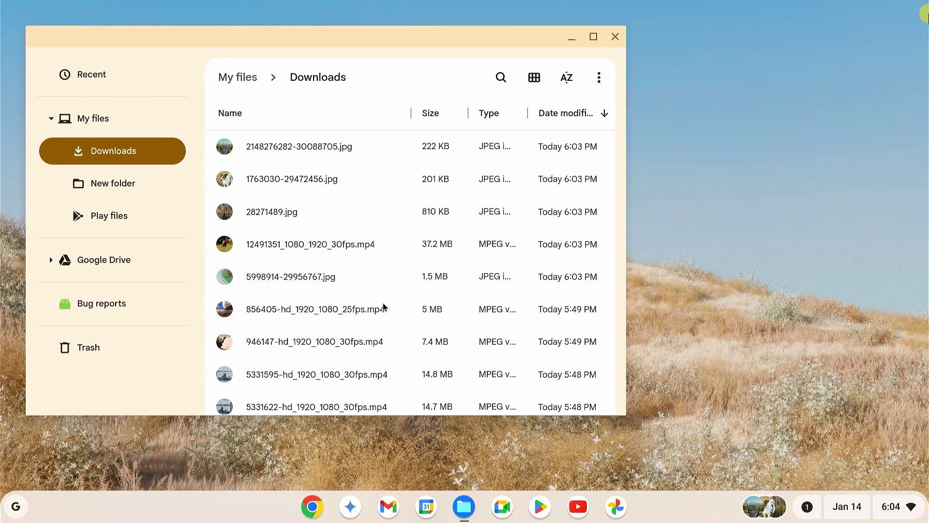
scroll(389, 308, down, 3)
scroll(391, 310, down, 1)
click(299, 276)
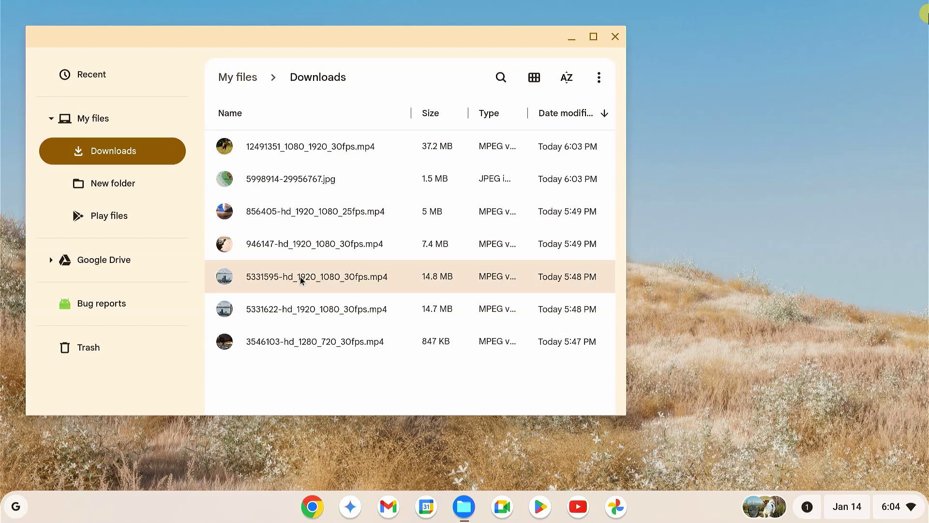
- Add videos 5331622 and 3546103 to the selection and share all three via Quick Share
ctrl+click(294, 311)
ctrl+click(299, 351)
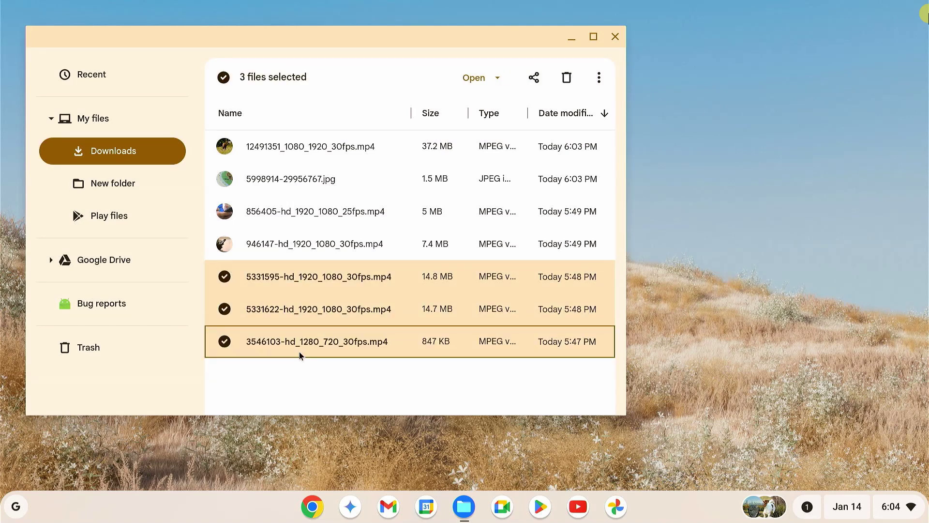
right_click(298, 280)
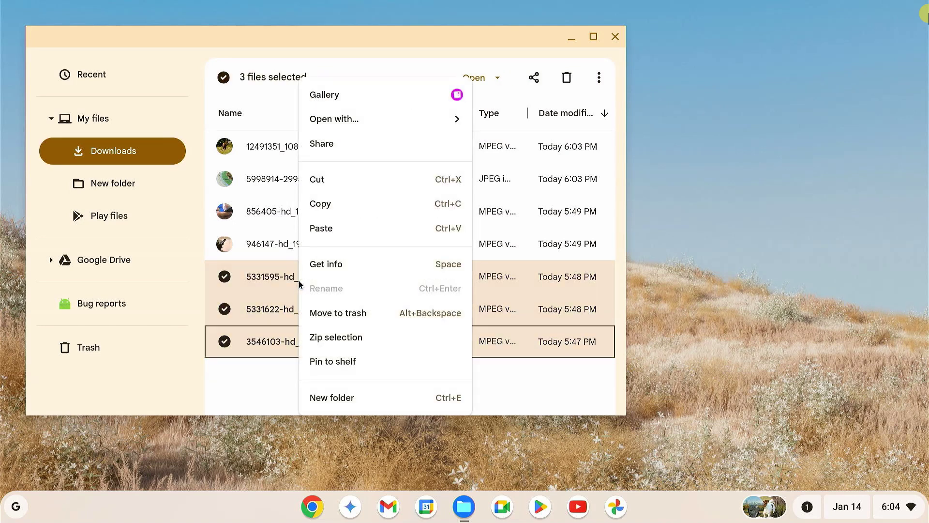
click(352, 142)
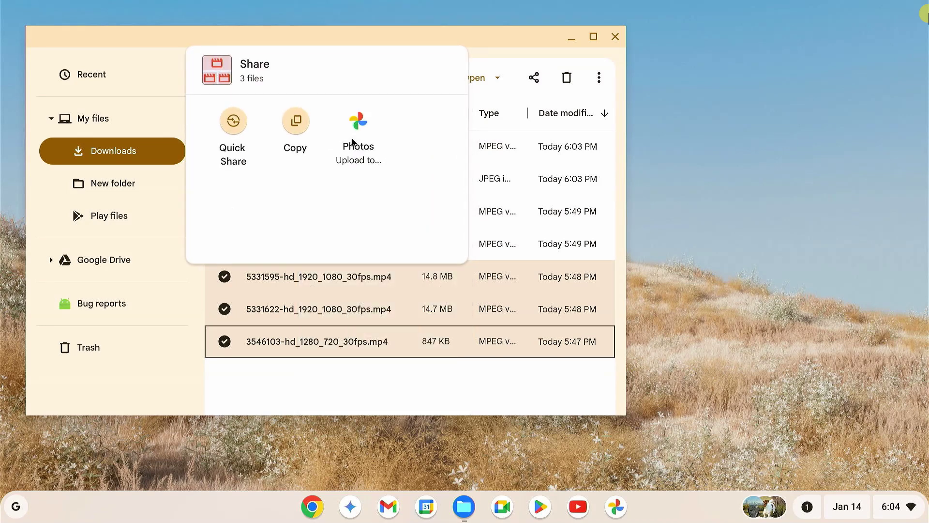
click(235, 127)
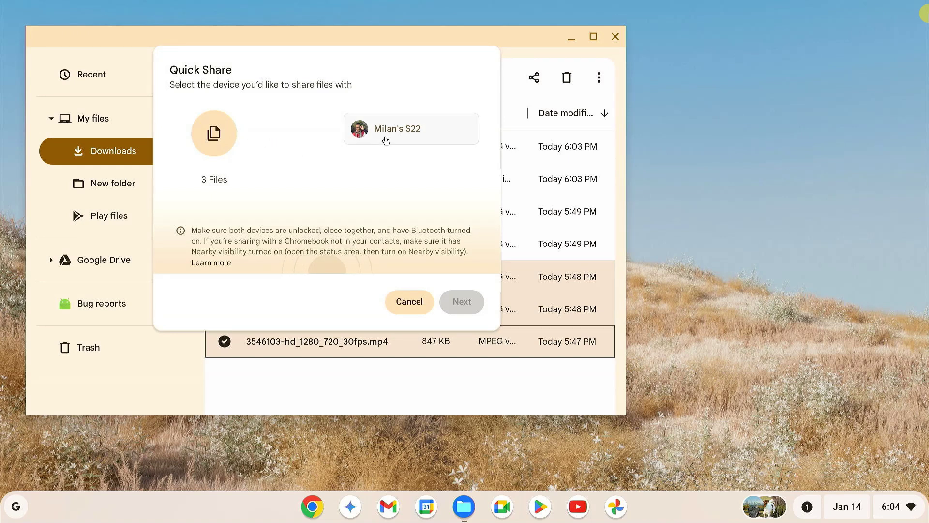
- Send the three videos to the phone, then close the Files window
click(411, 137)
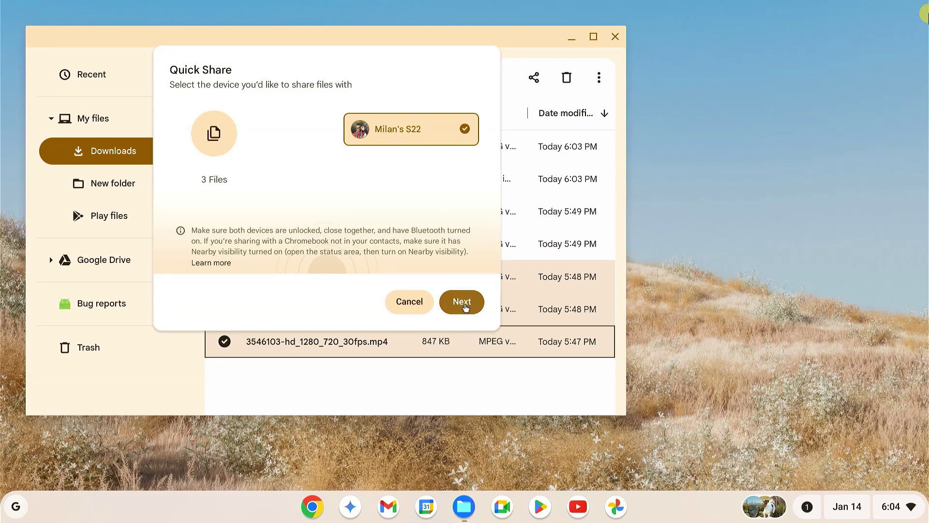
click(462, 301)
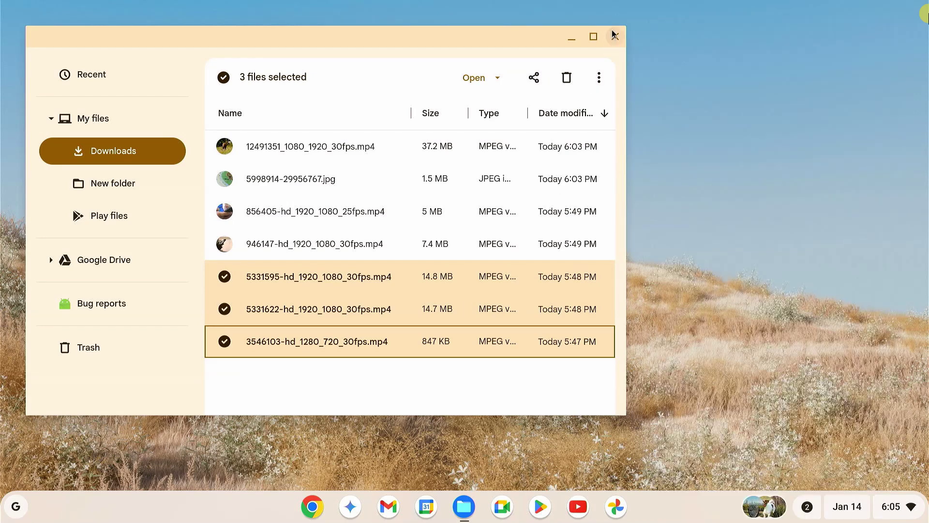
click(615, 37)
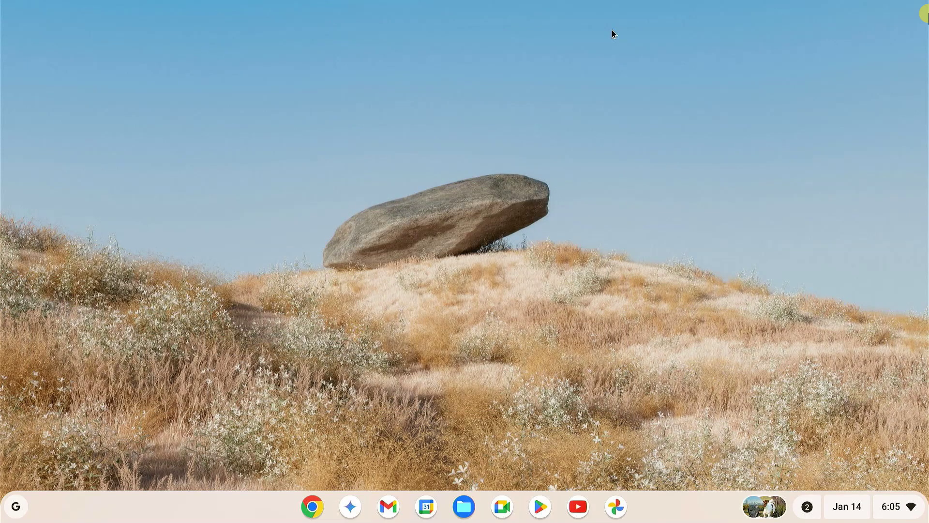